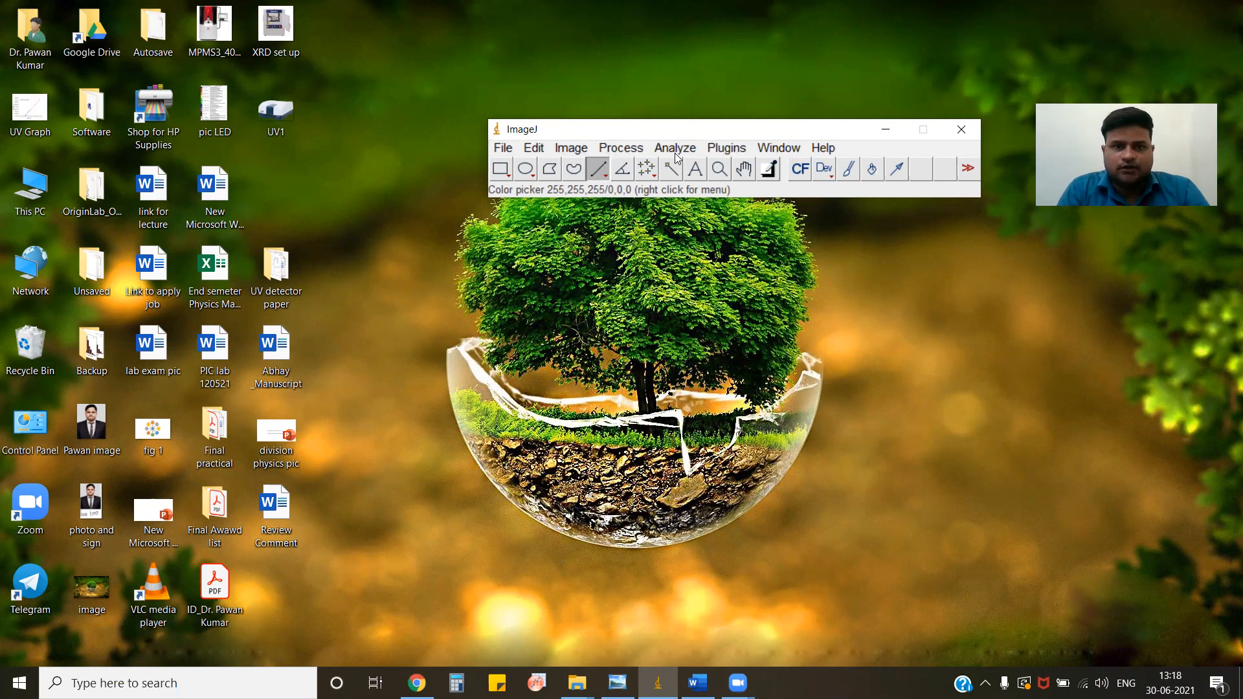
Step: Open the SEM image file sem (a) from the Downloads folder
click(506, 149)
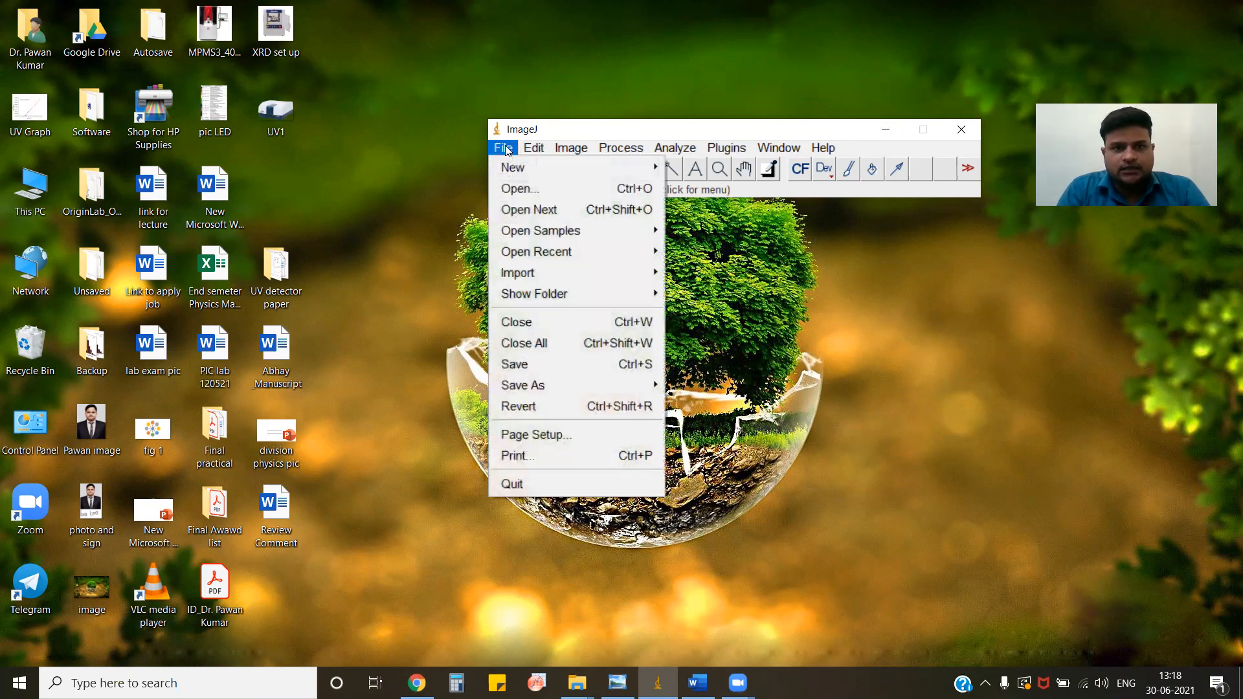
click(526, 188)
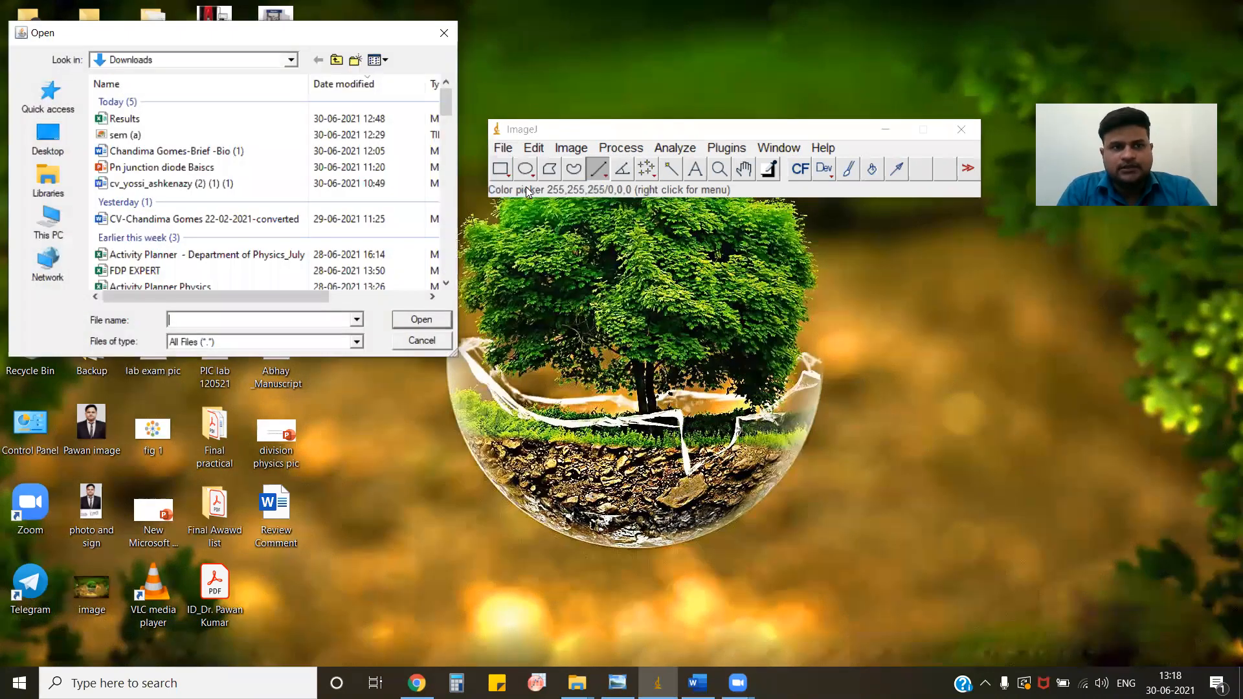
click(263, 136)
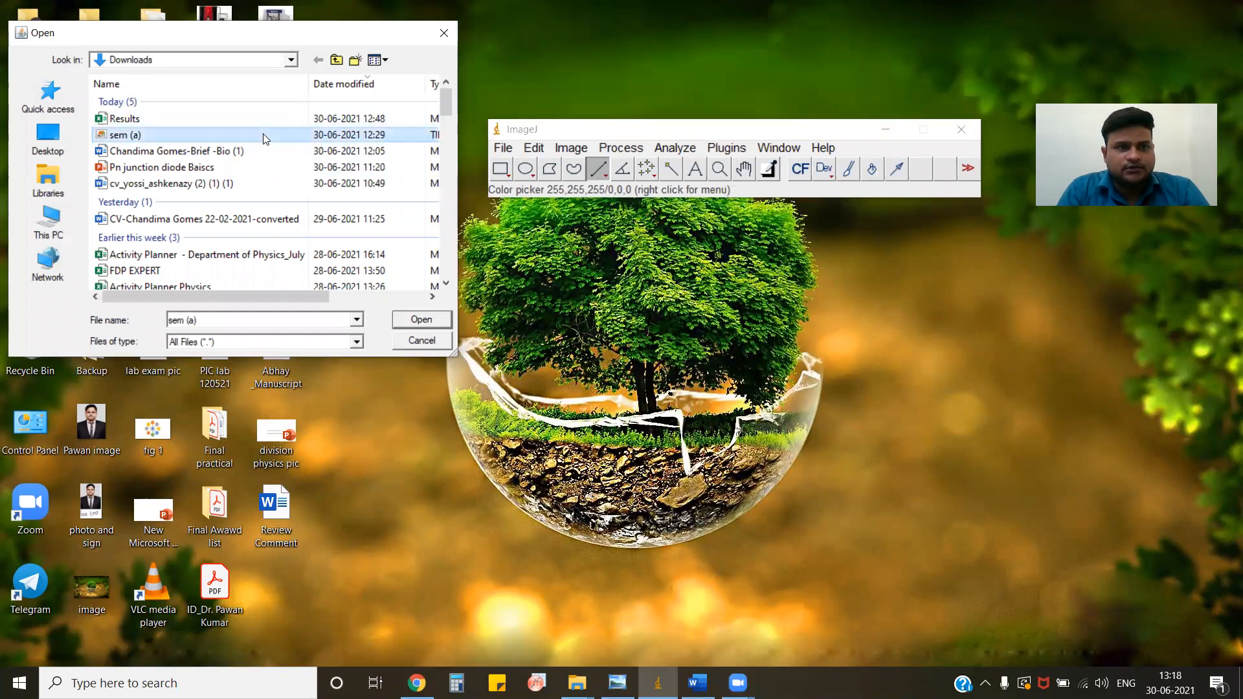
click(409, 322)
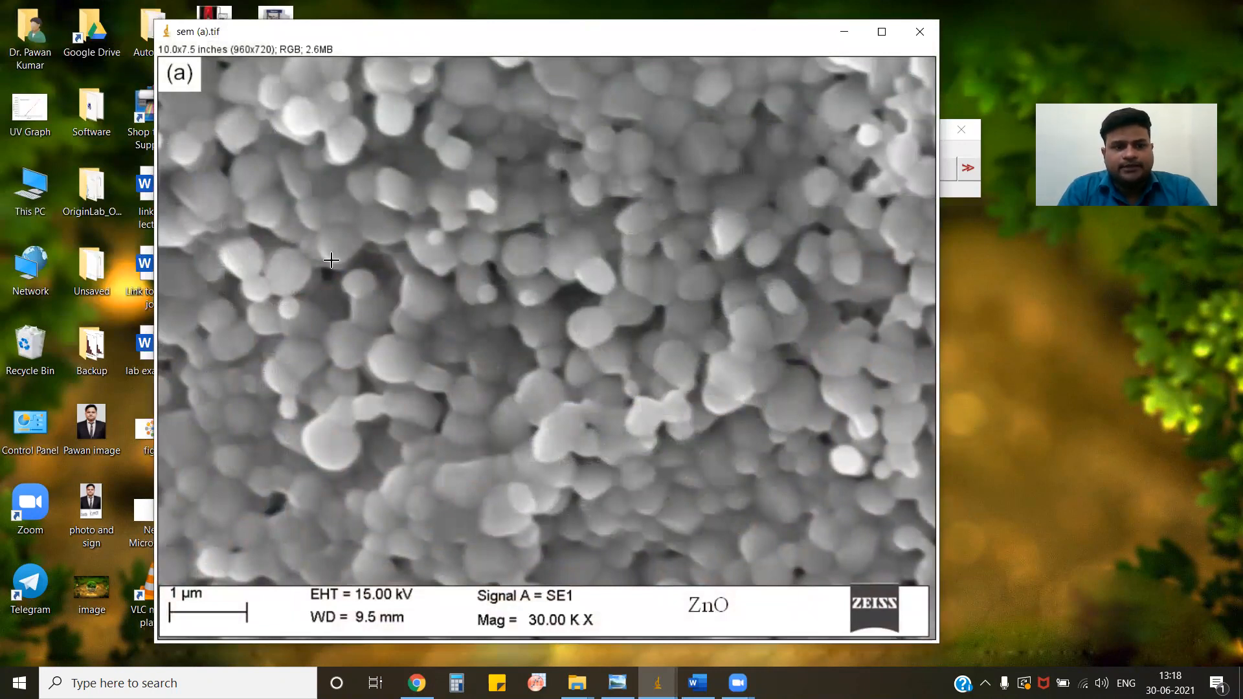
Step: Enlarge the sem (a).tif window to 106% and arrange it and the main ImageJ window so both are accessible
double_click(459, 37)
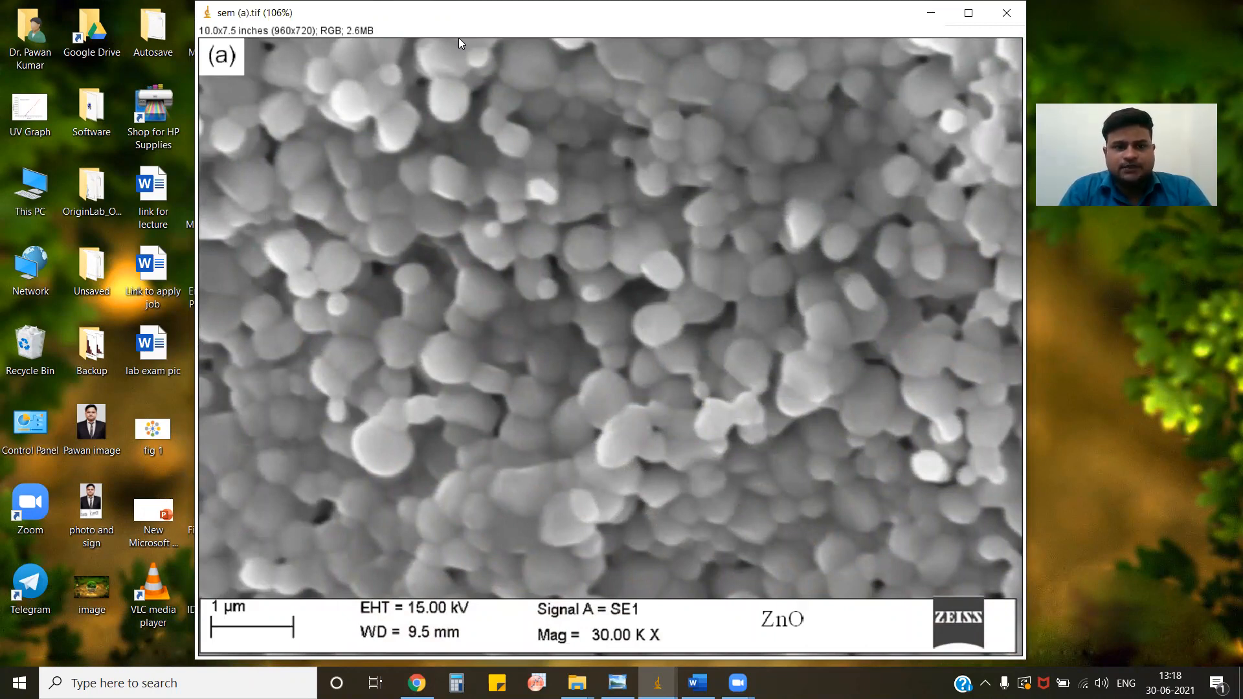
drag(379, 20, 228, 31)
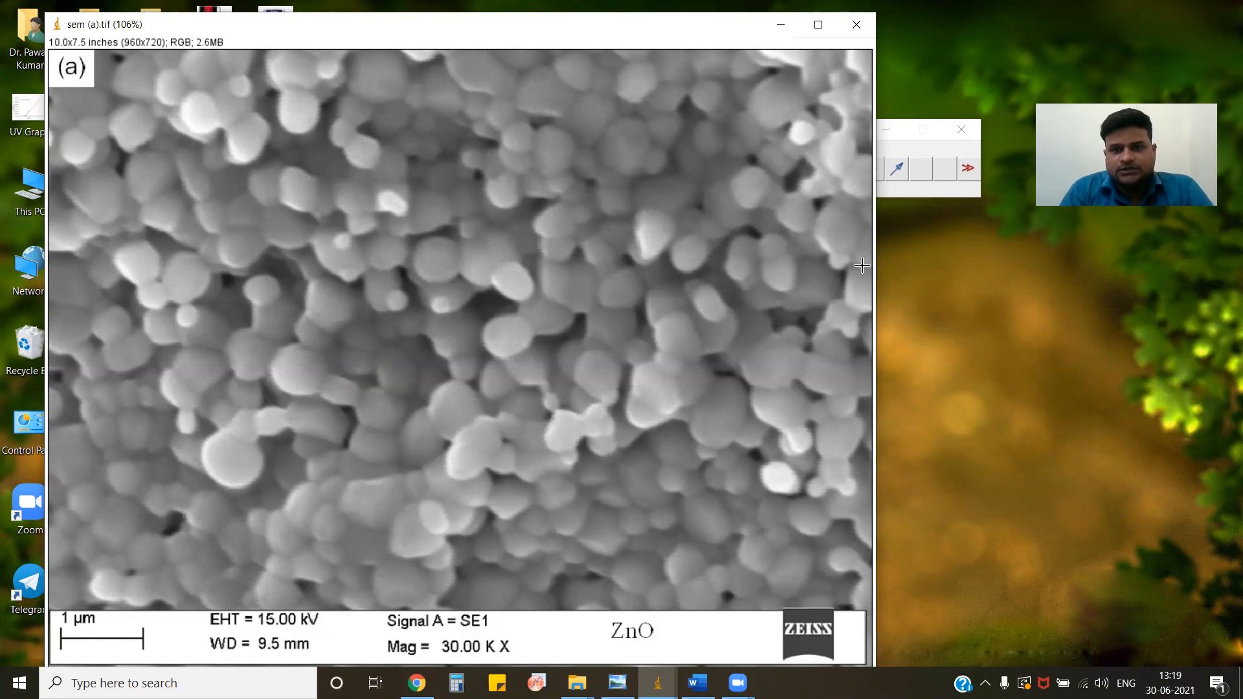
click(907, 129)
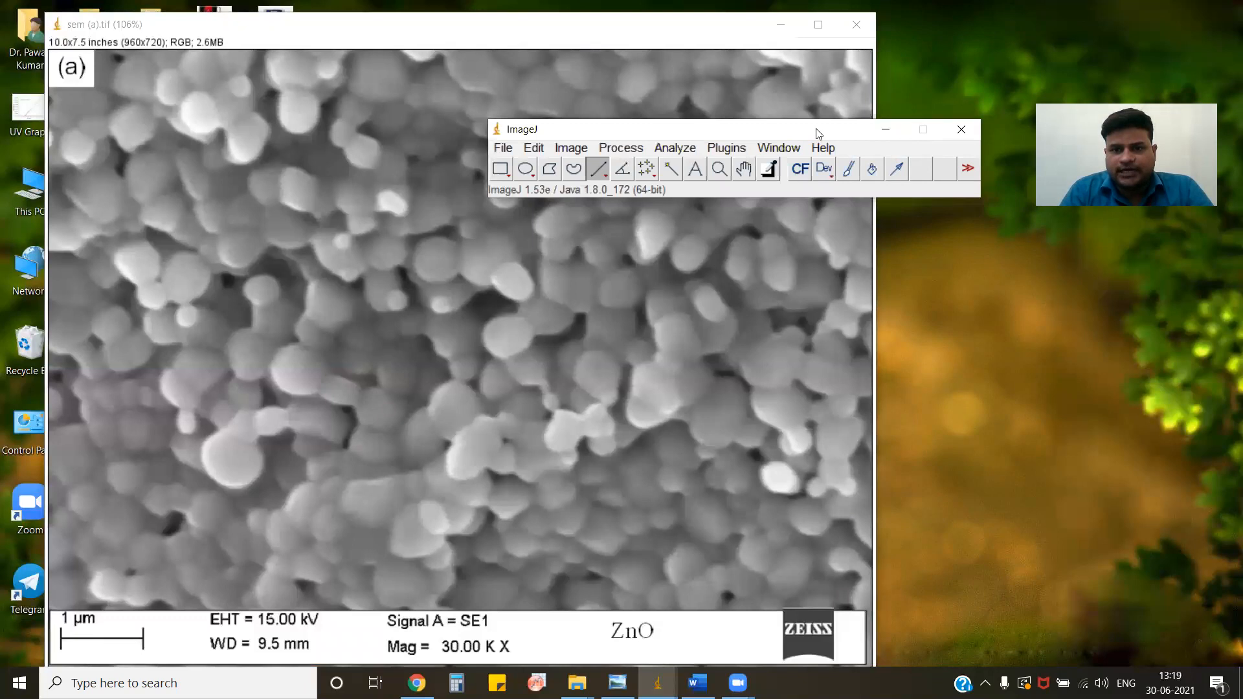
drag(816, 133, 1083, 286)
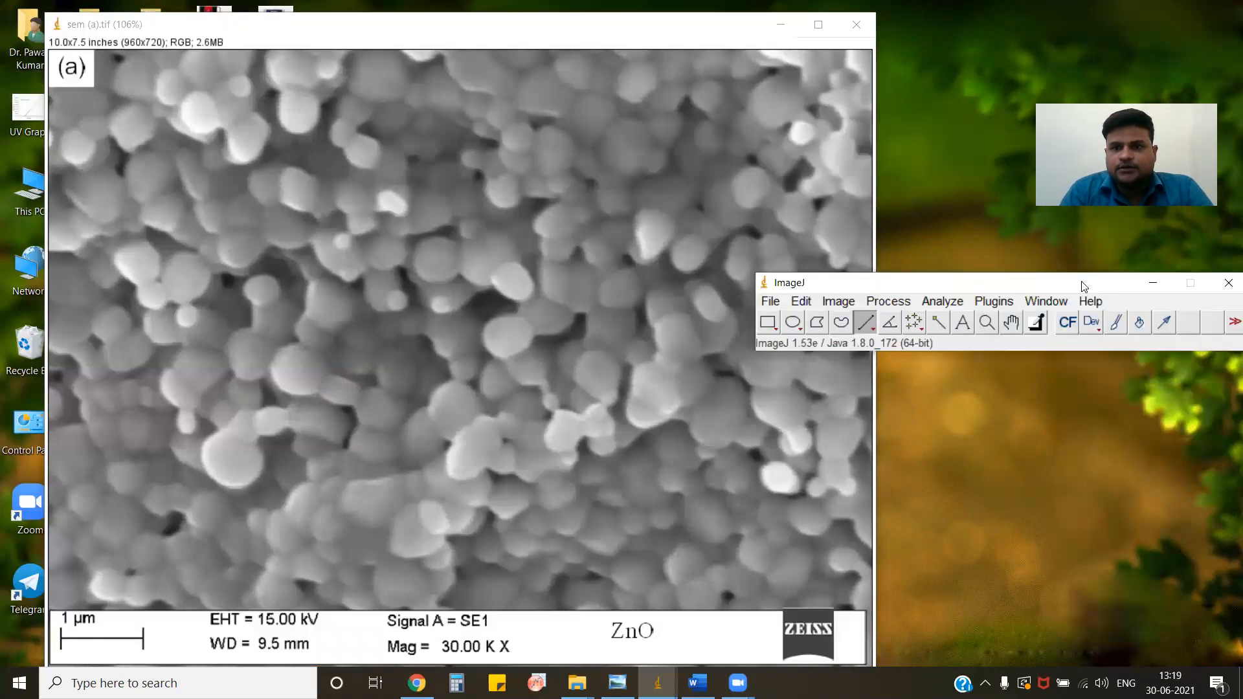
Step: Trace the 1 µm scale bar with a straight line, measure it, and check the Results table before minimizing it
click(869, 324)
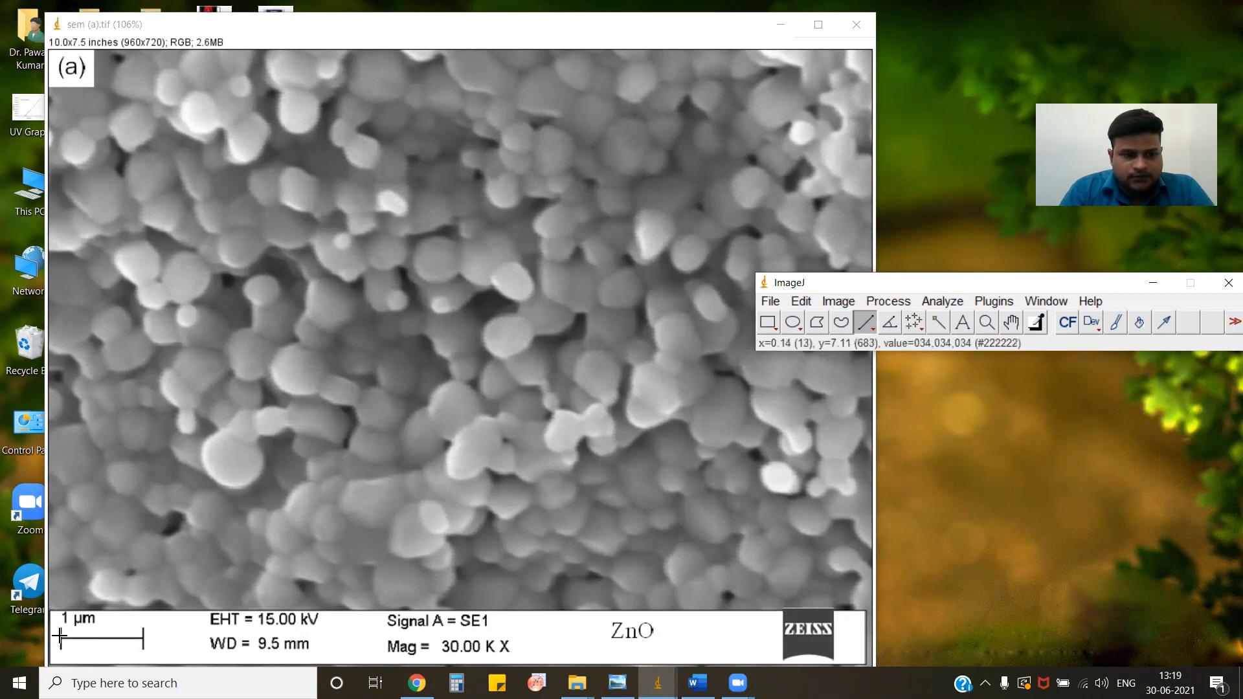
drag(61, 637, 142, 639)
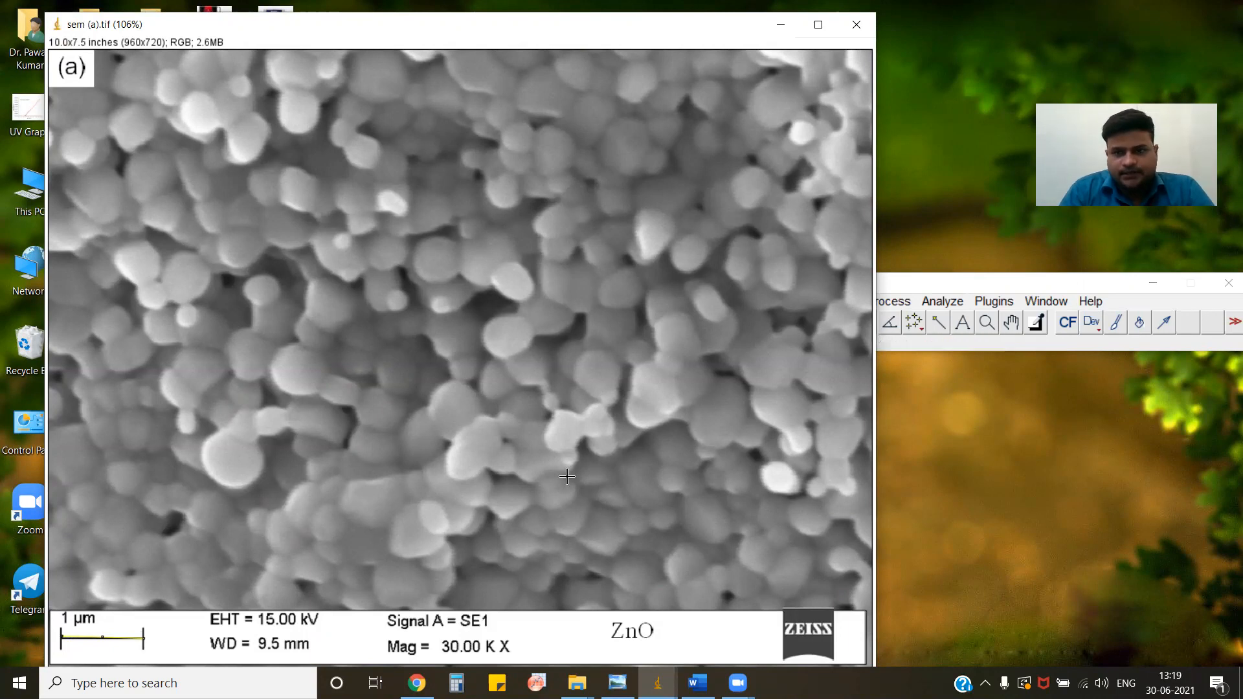
click(941, 301)
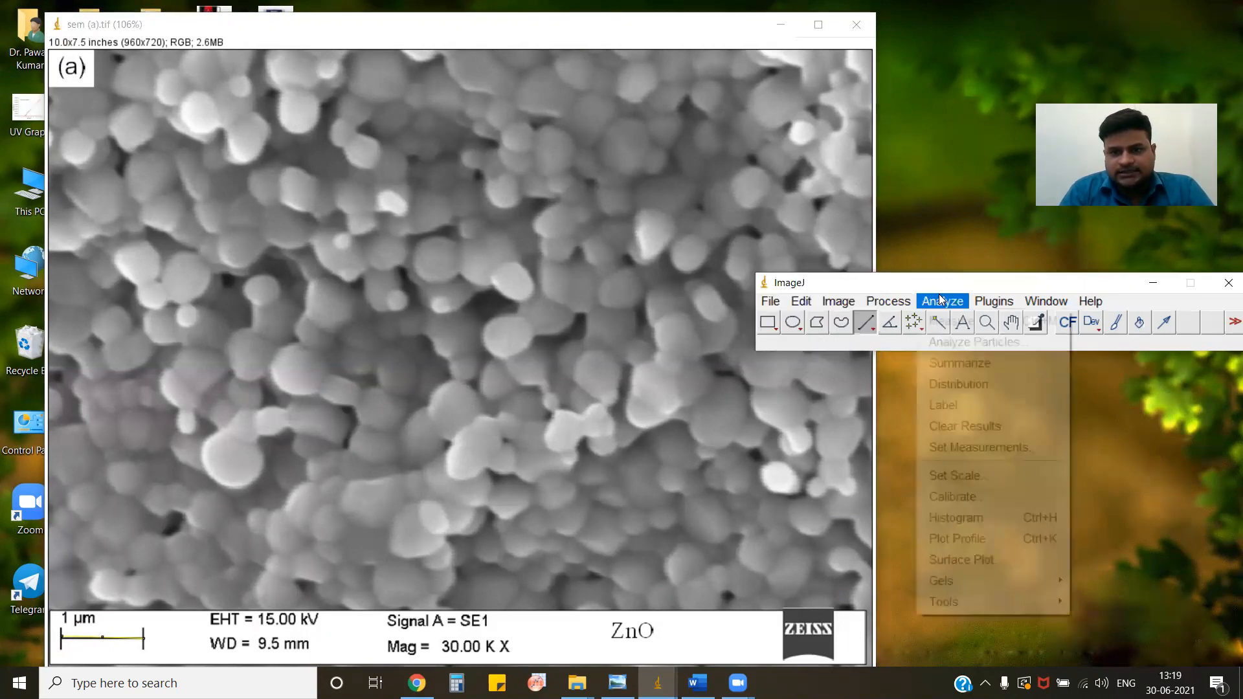
click(945, 320)
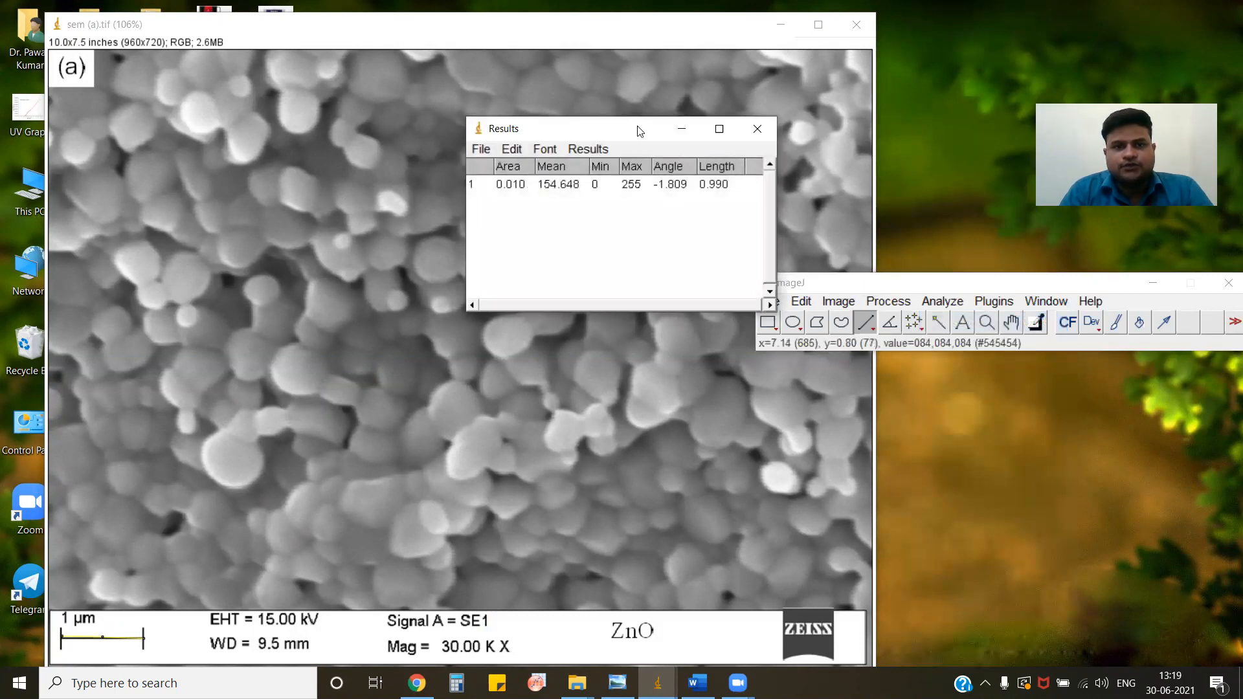
drag(590, 121, 542, 109)
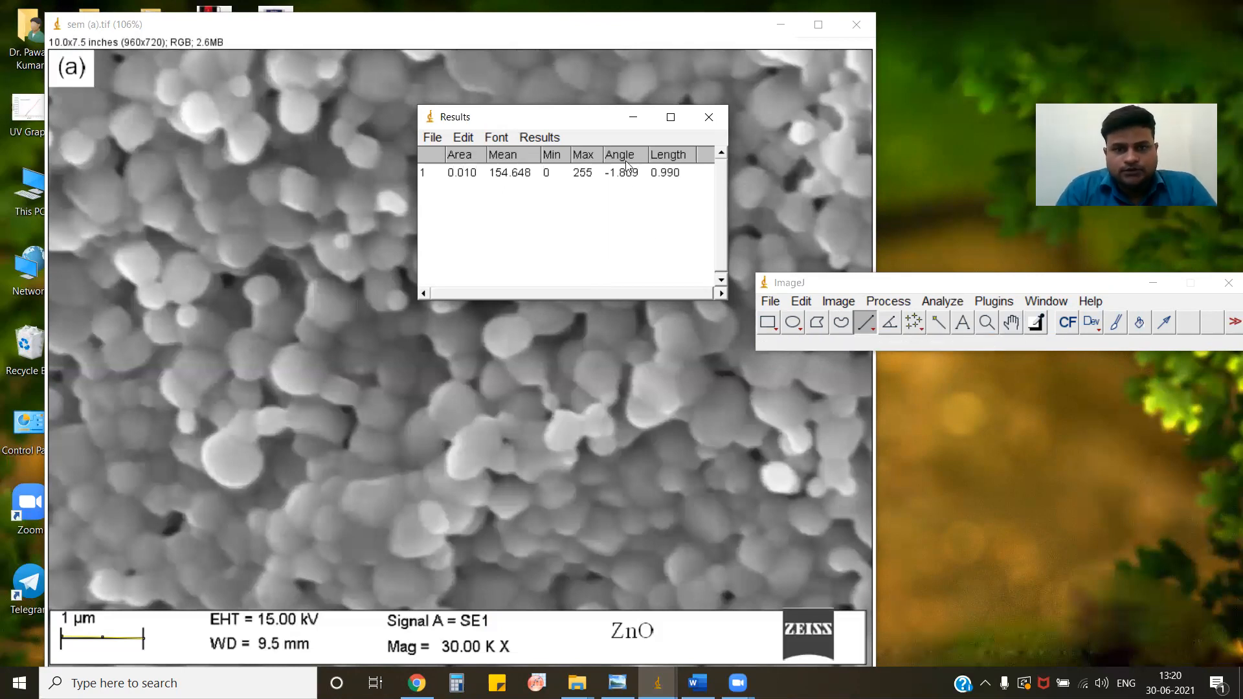
click(634, 121)
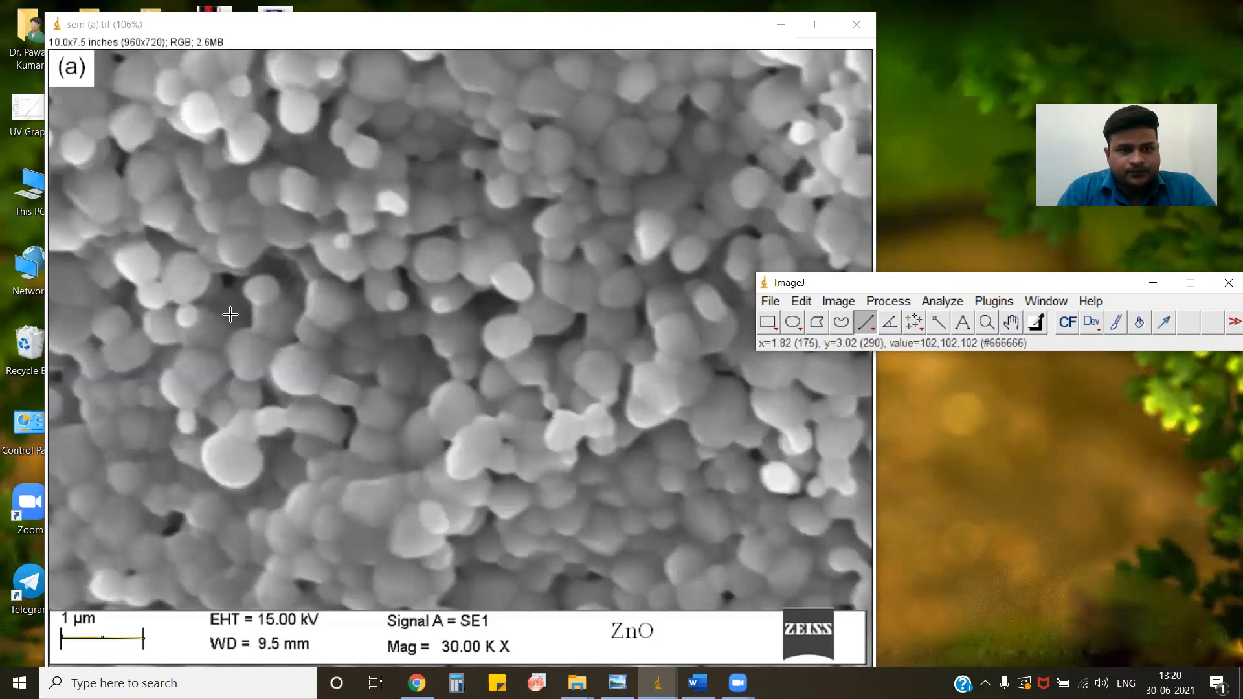
Step: Measure a straight line across the round particle in the image's upper-left area and check its length in the Results table
drag(221, 246, 263, 249)
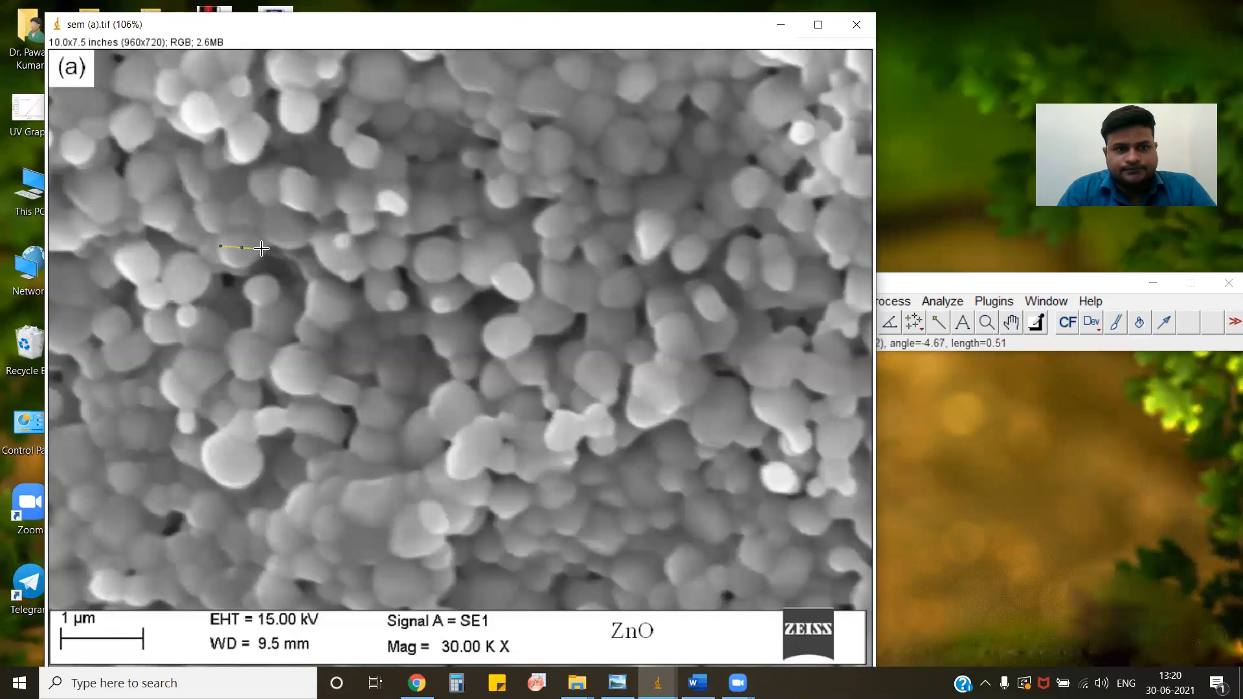
click(948, 306)
click(950, 321)
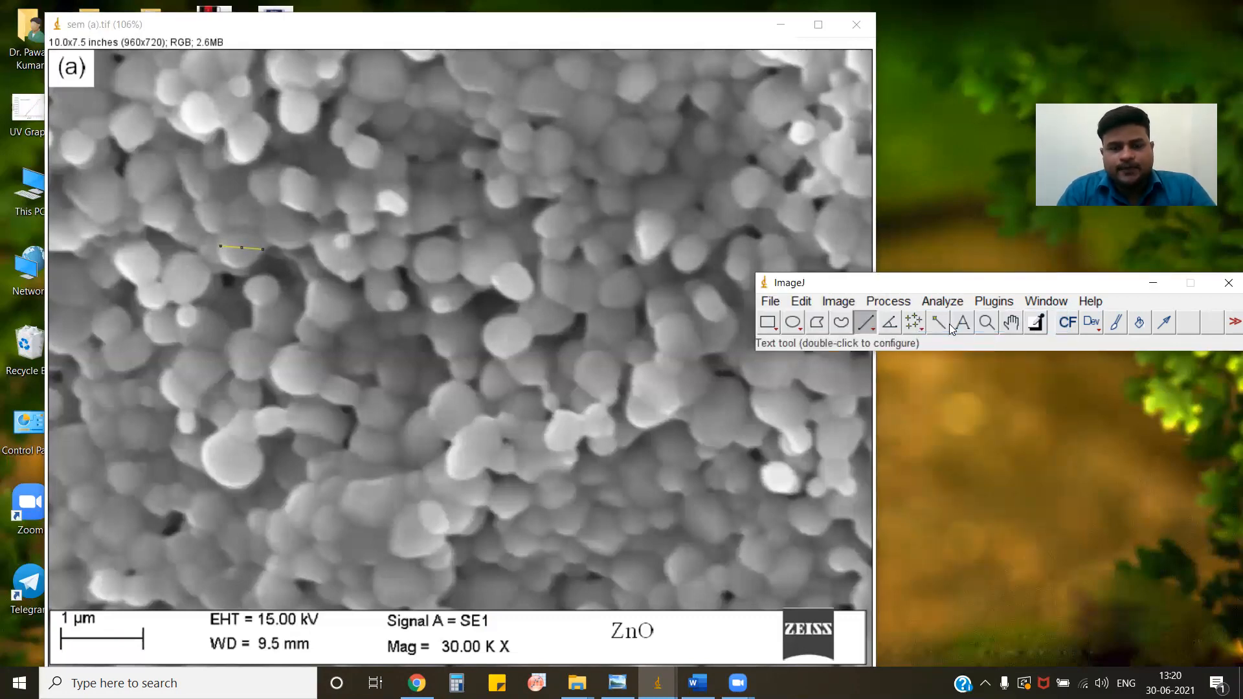
click(657, 683)
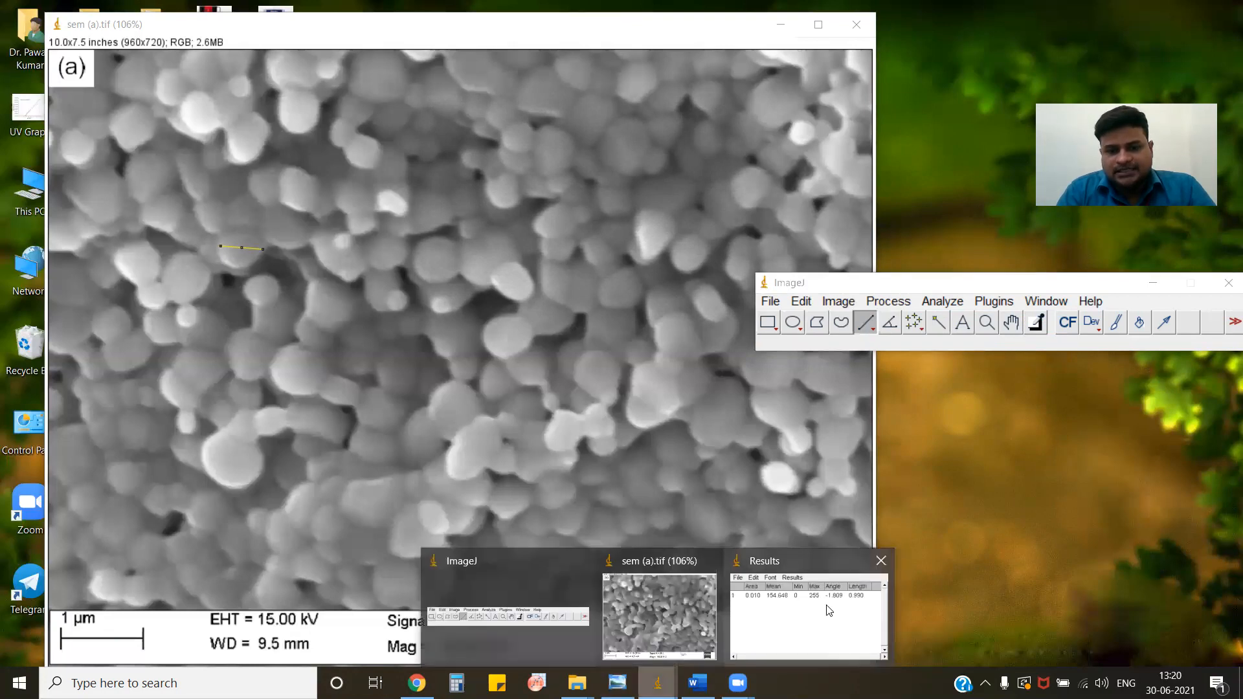
click(826, 605)
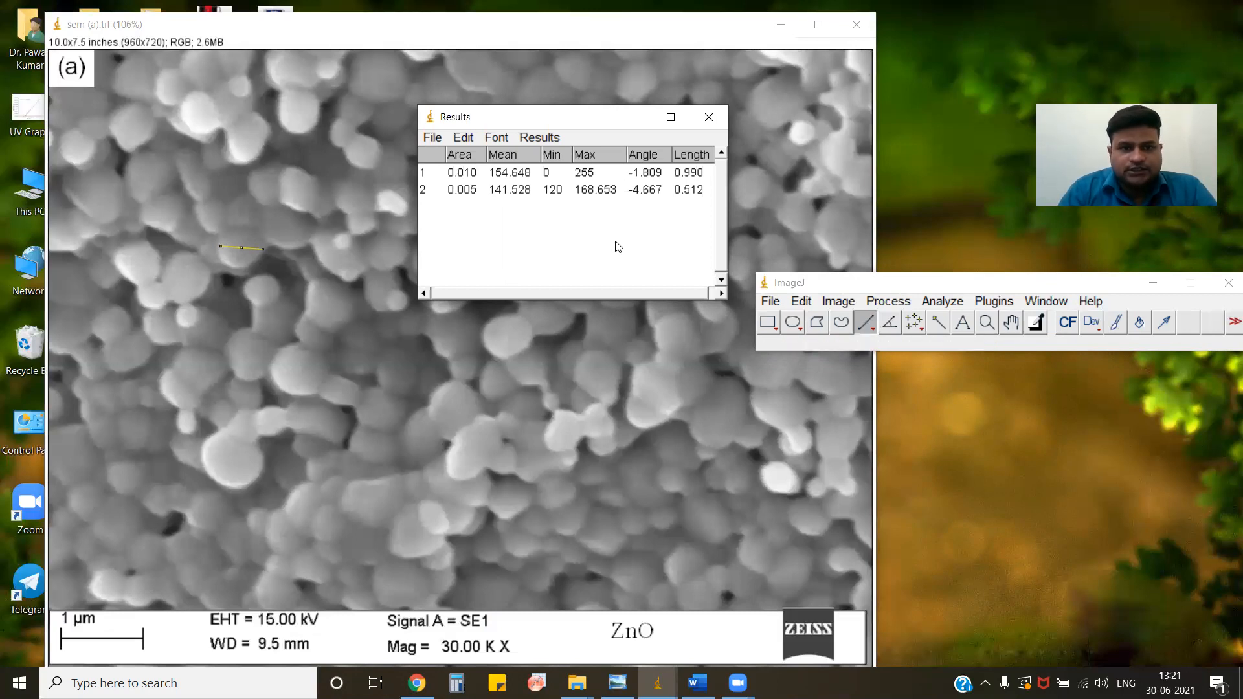
click(634, 121)
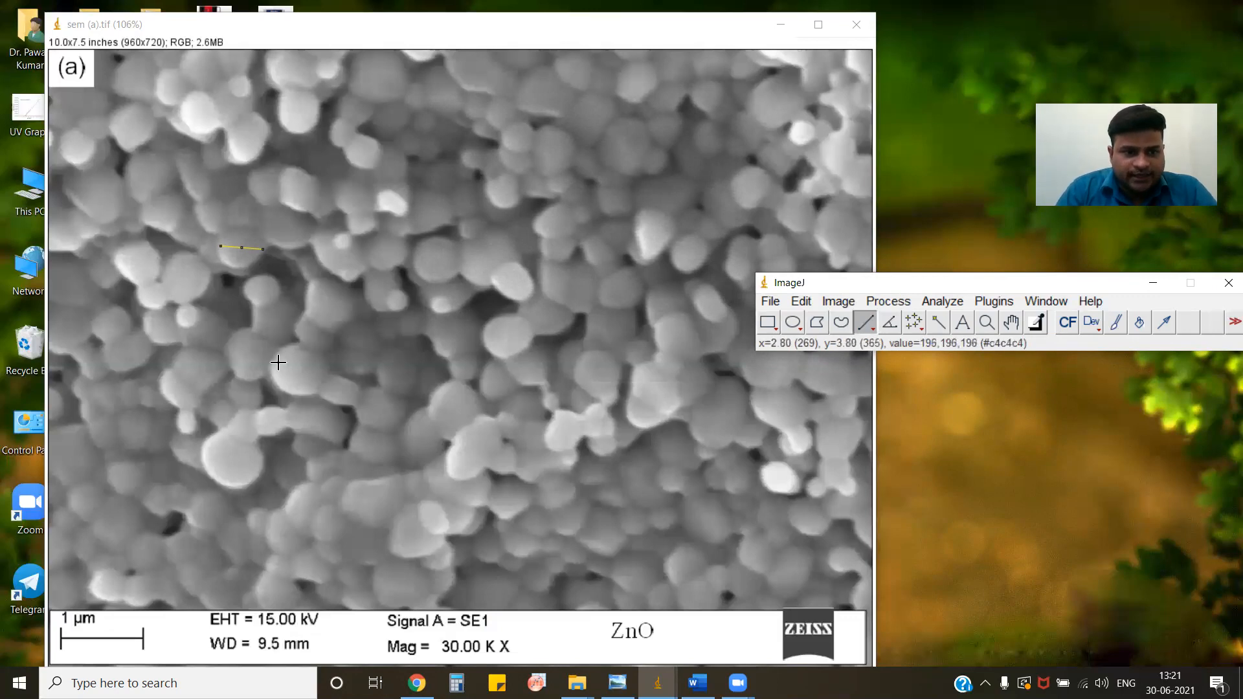
Step: Measure a straight line across the bright oval particle left of the image's centre and check its length in the Results table
drag(273, 370, 325, 372)
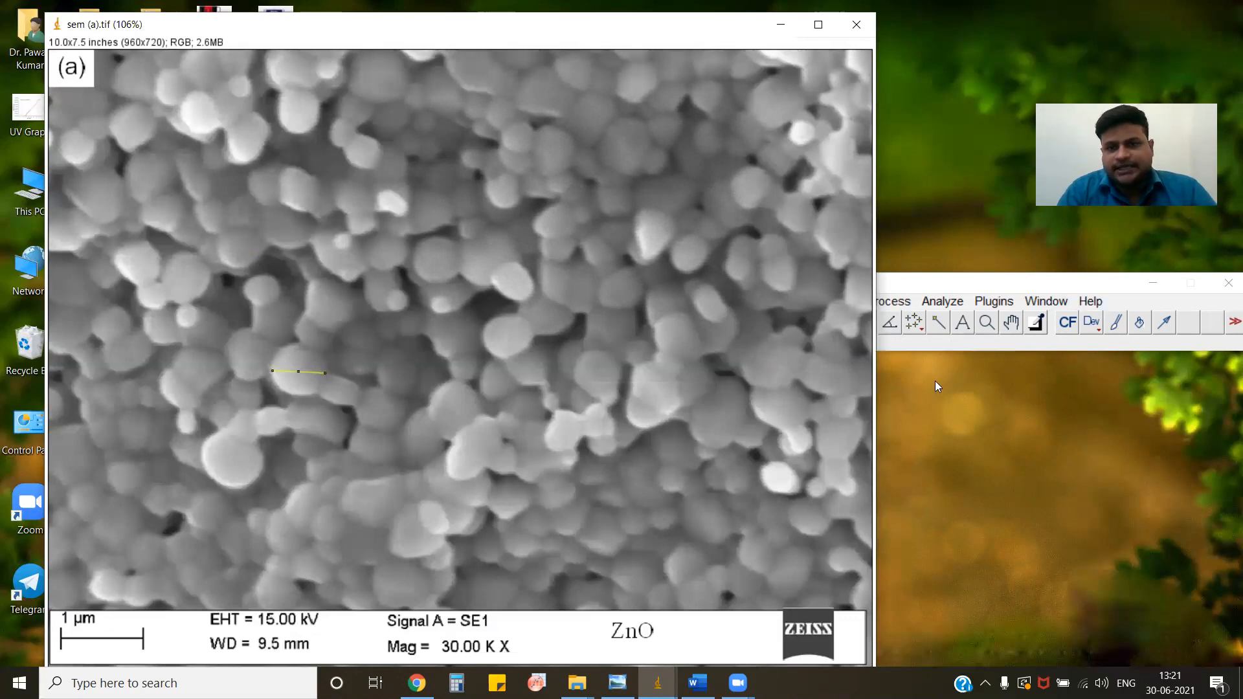
click(945, 301)
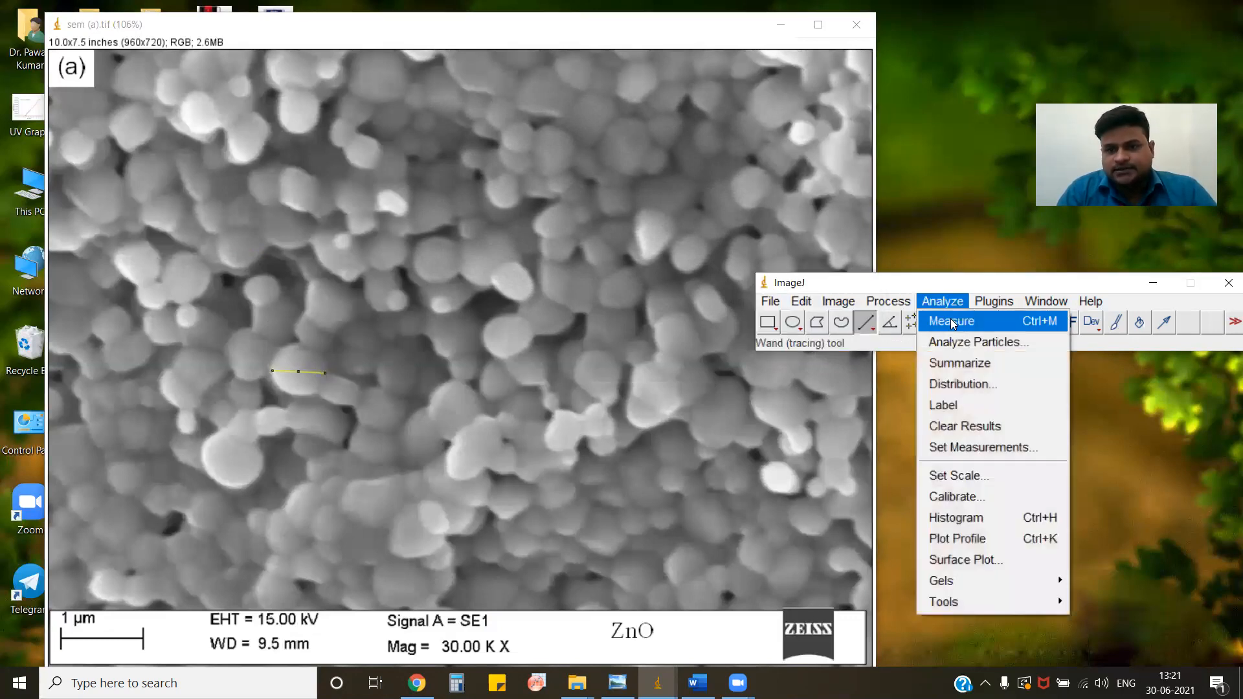
click(952, 317)
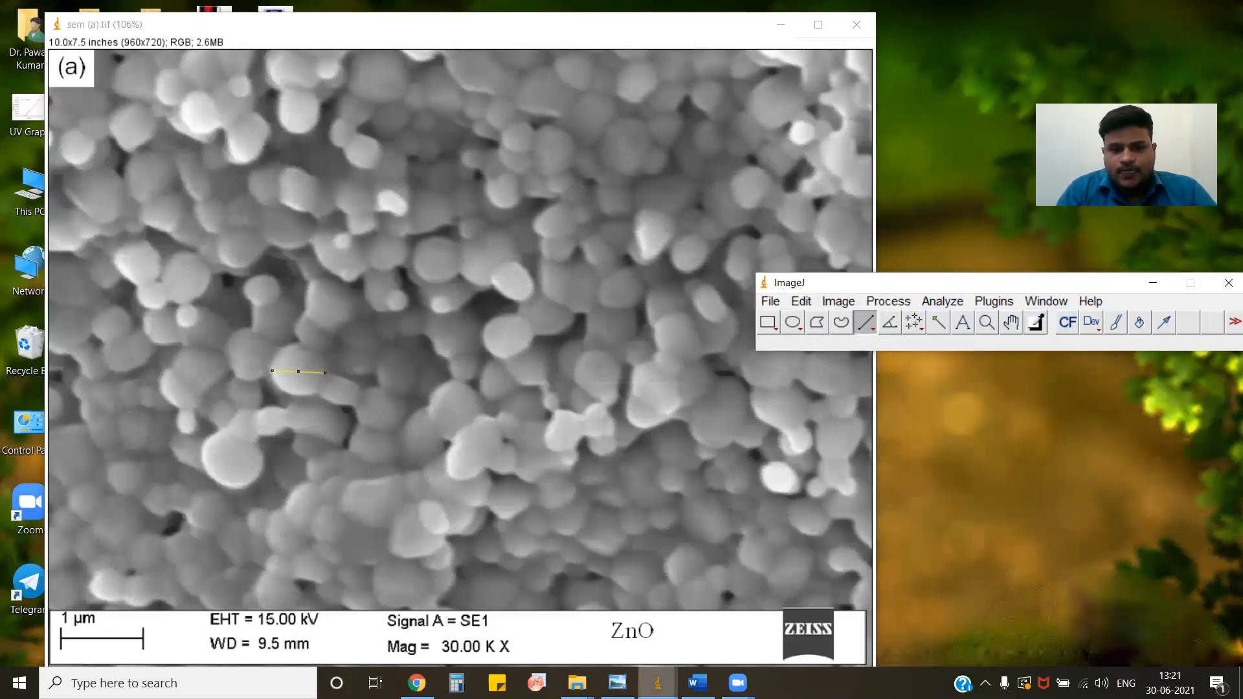
mouse_move(658, 683)
click(772, 616)
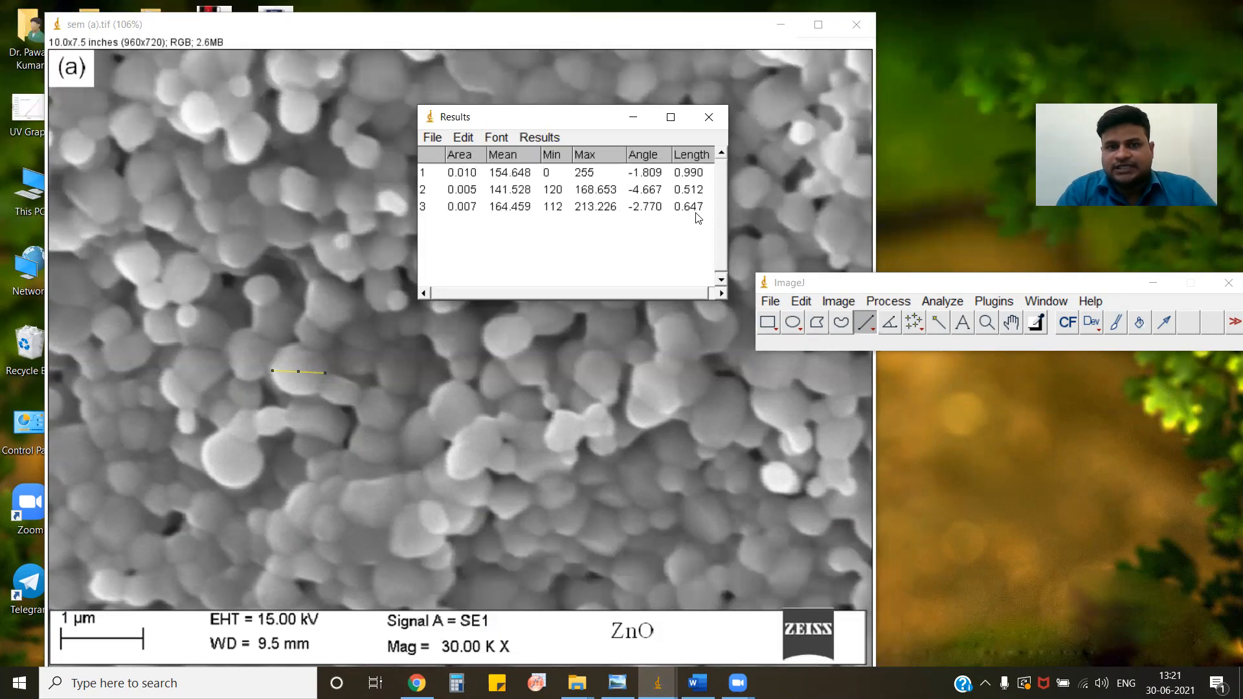
click(634, 117)
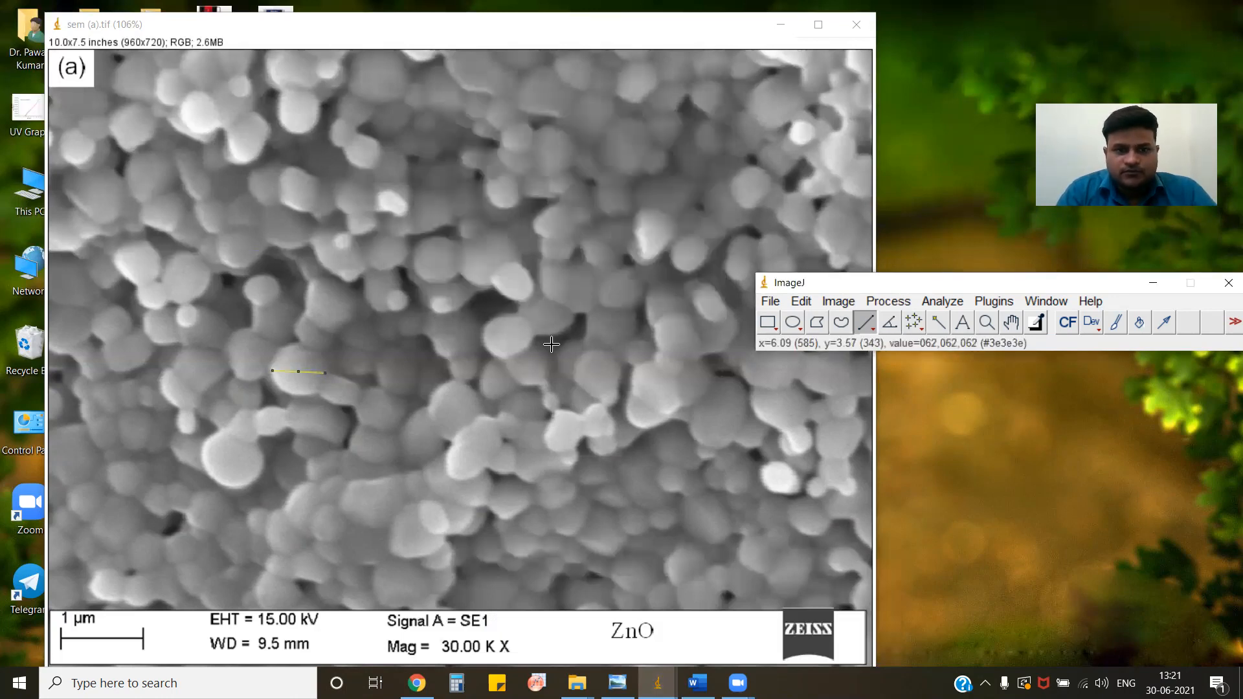
Step: Measure a straight line across the bright round particle just right of the image's centre and check the Results table
drag(484, 335, 532, 337)
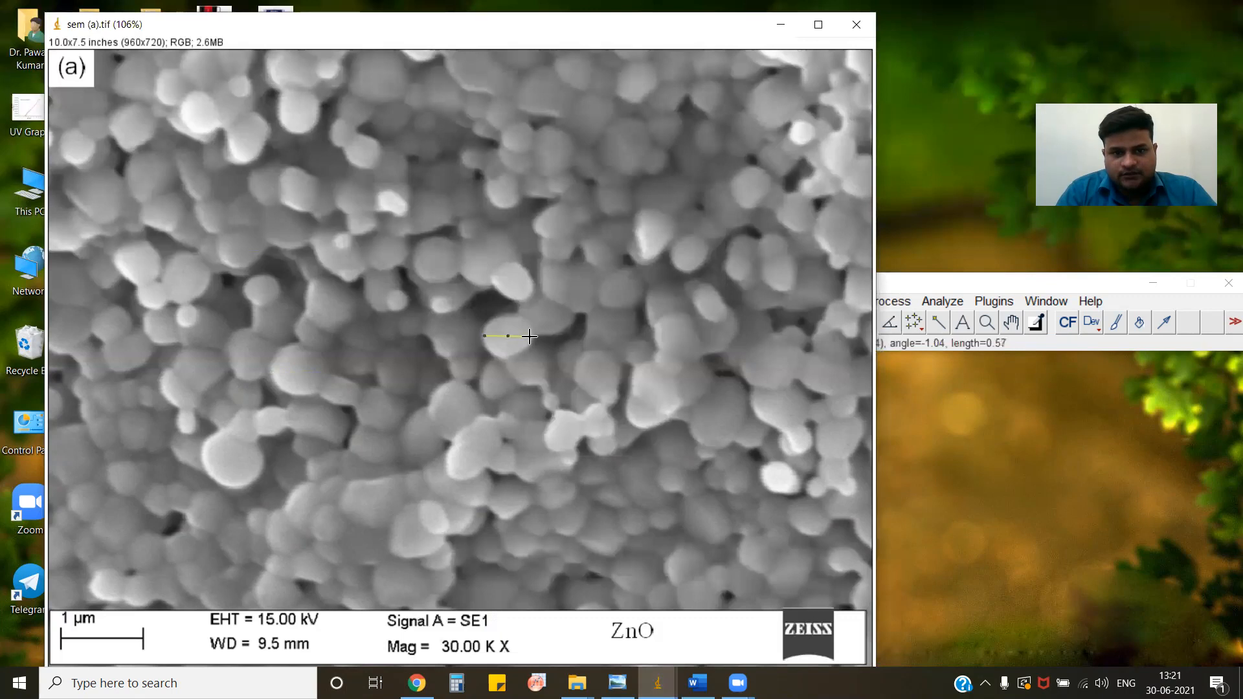
click(957, 300)
click(959, 322)
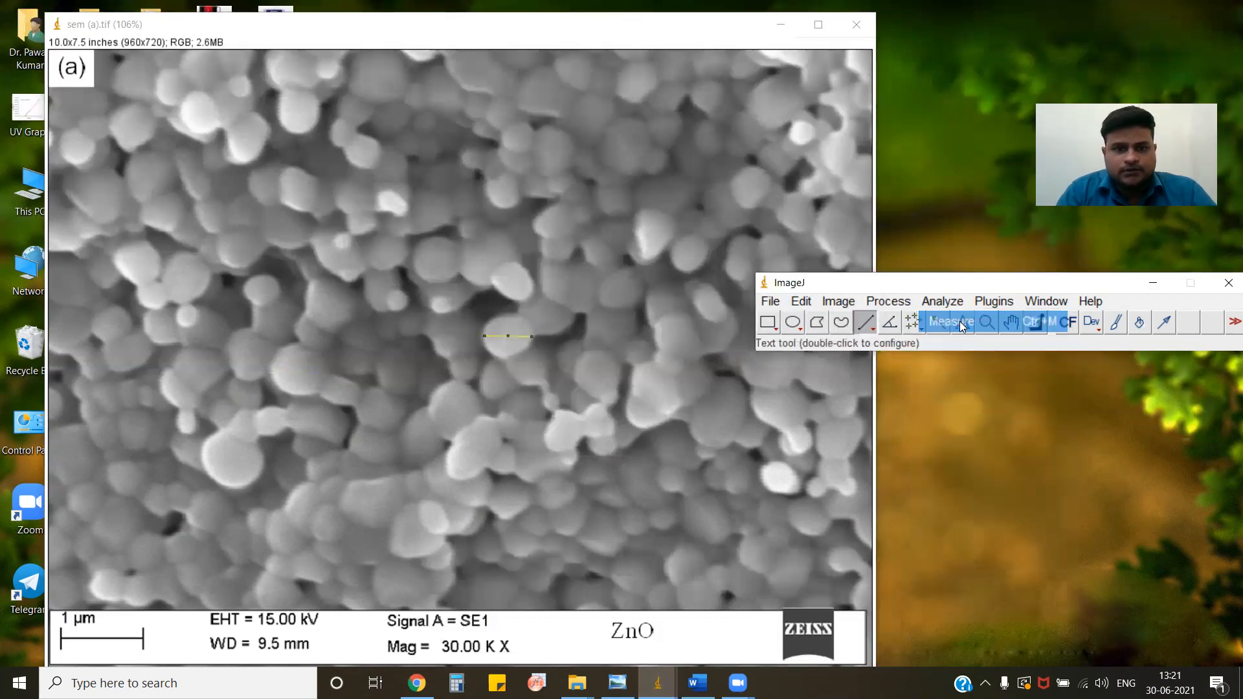
mouse_move(658, 683)
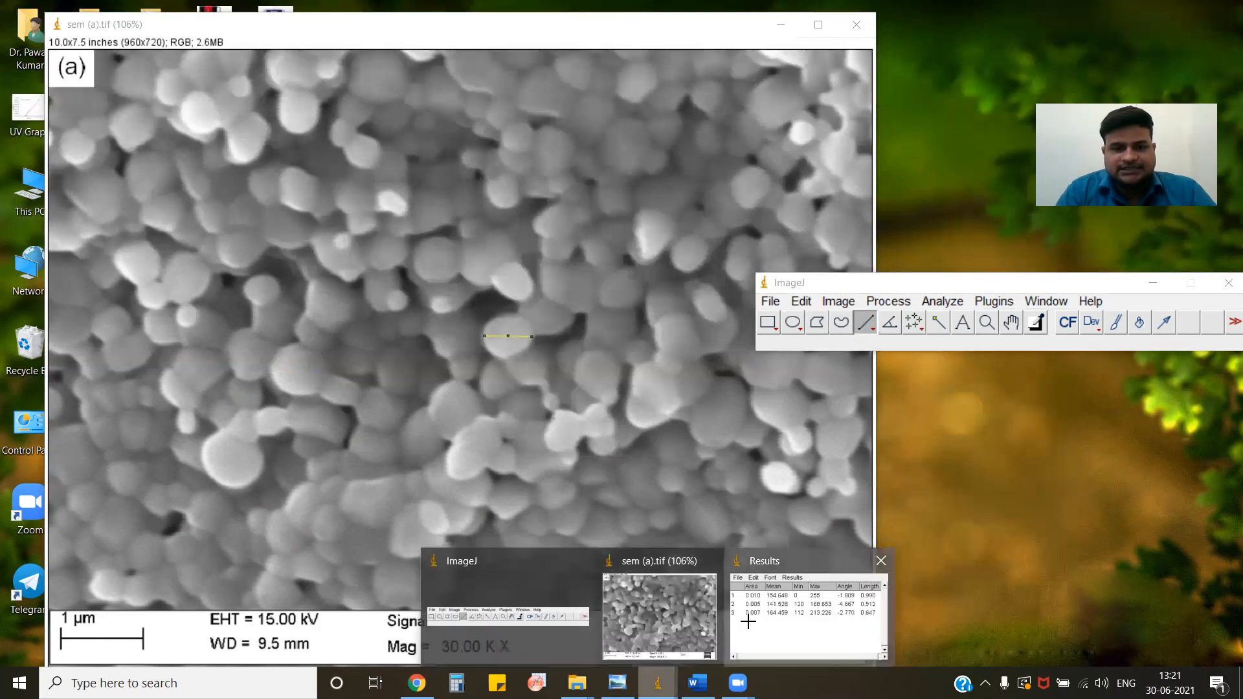
click(748, 622)
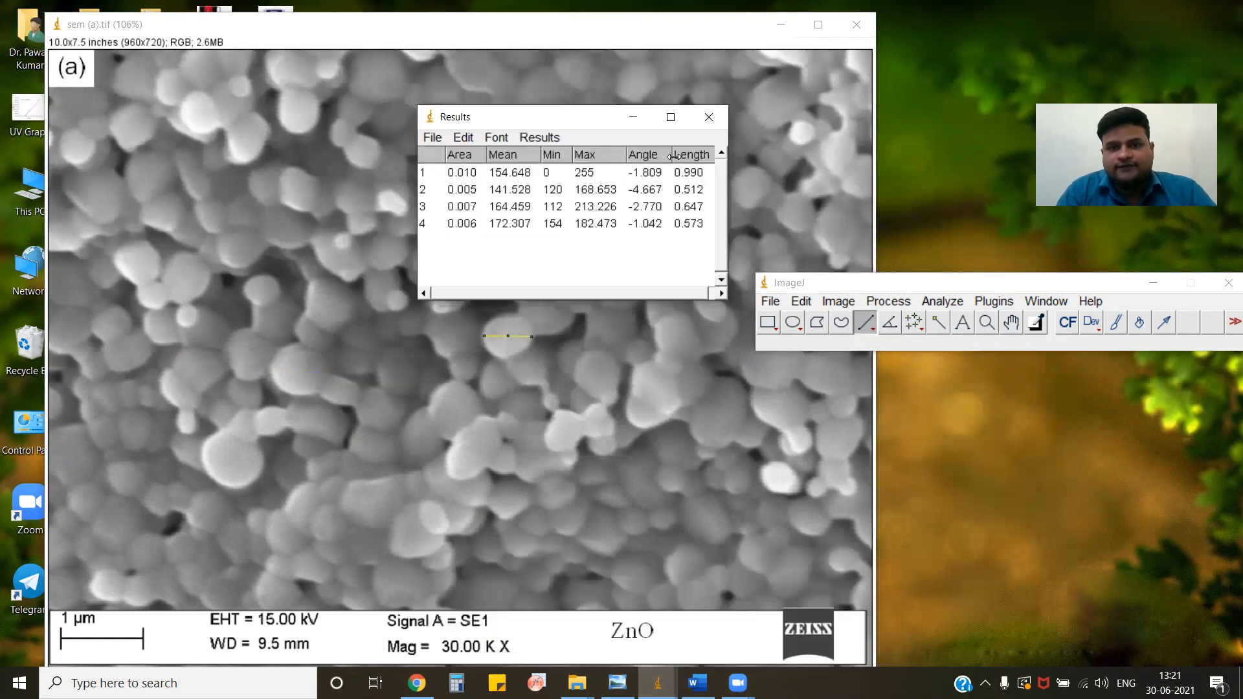
click(632, 116)
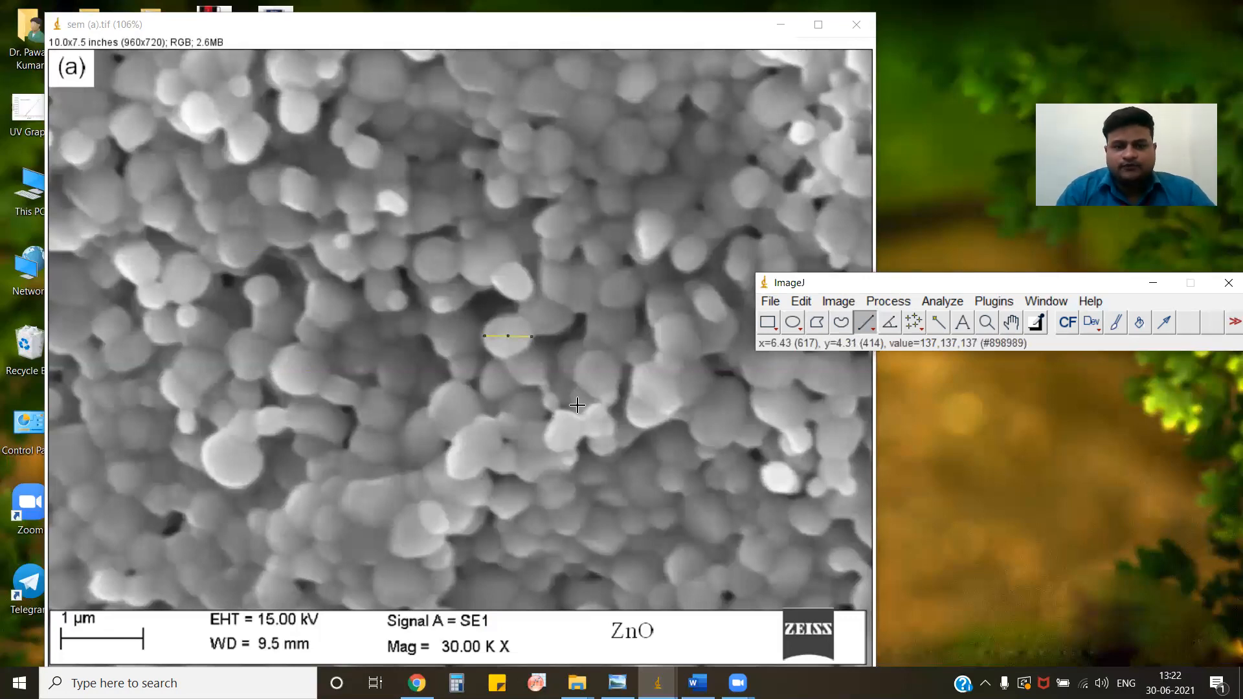
Step: Measure a straight line across the grey round particle just above the image's centre and check its length in the Results table
mouse_move(658, 683)
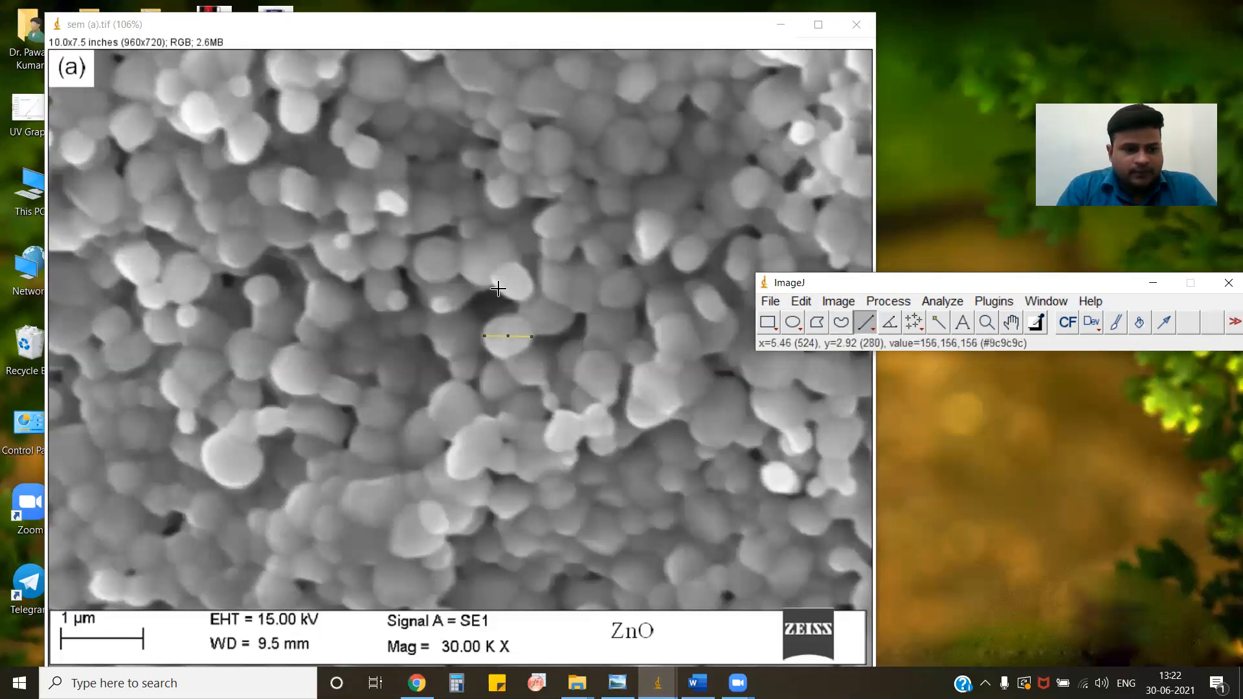
drag(498, 292, 527, 274)
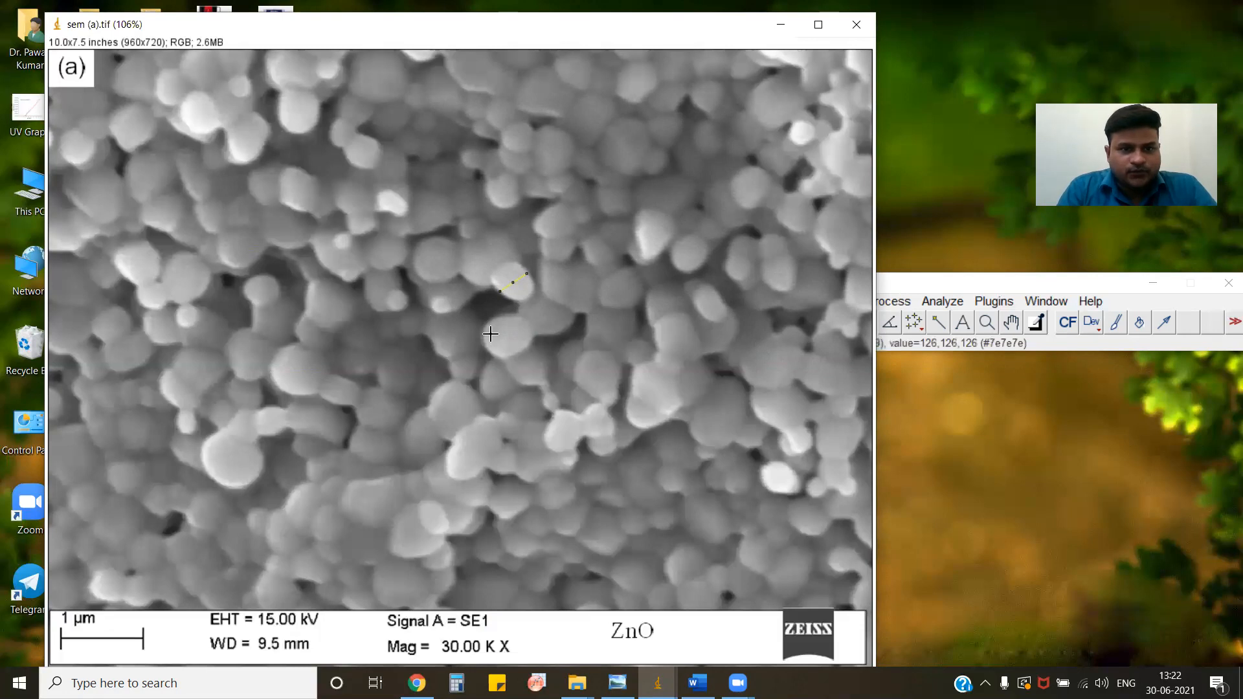
drag(415, 259, 457, 259)
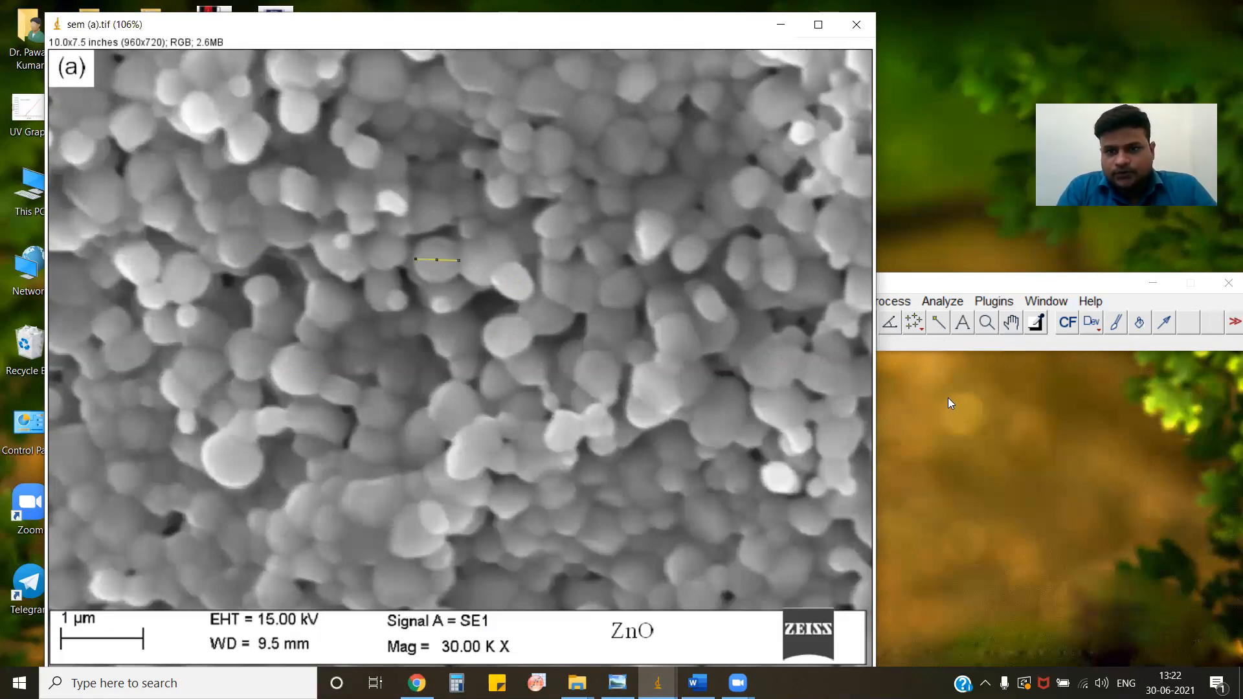
click(942, 302)
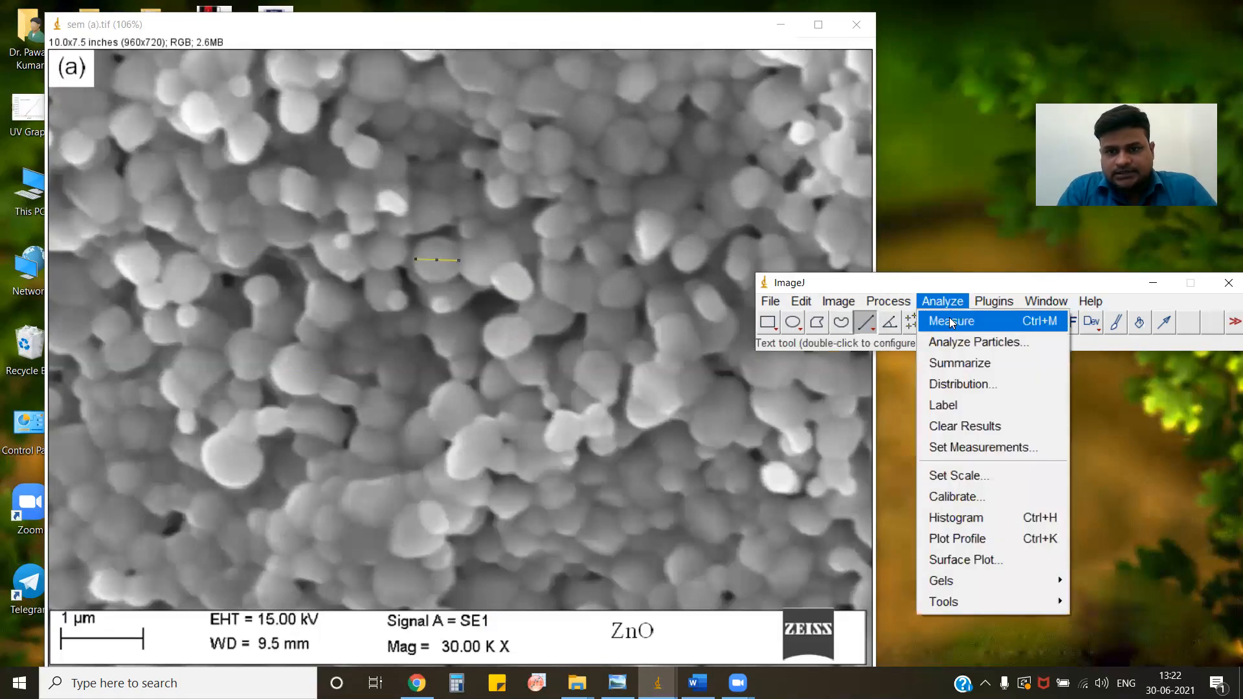
click(939, 321)
click(658, 683)
click(764, 612)
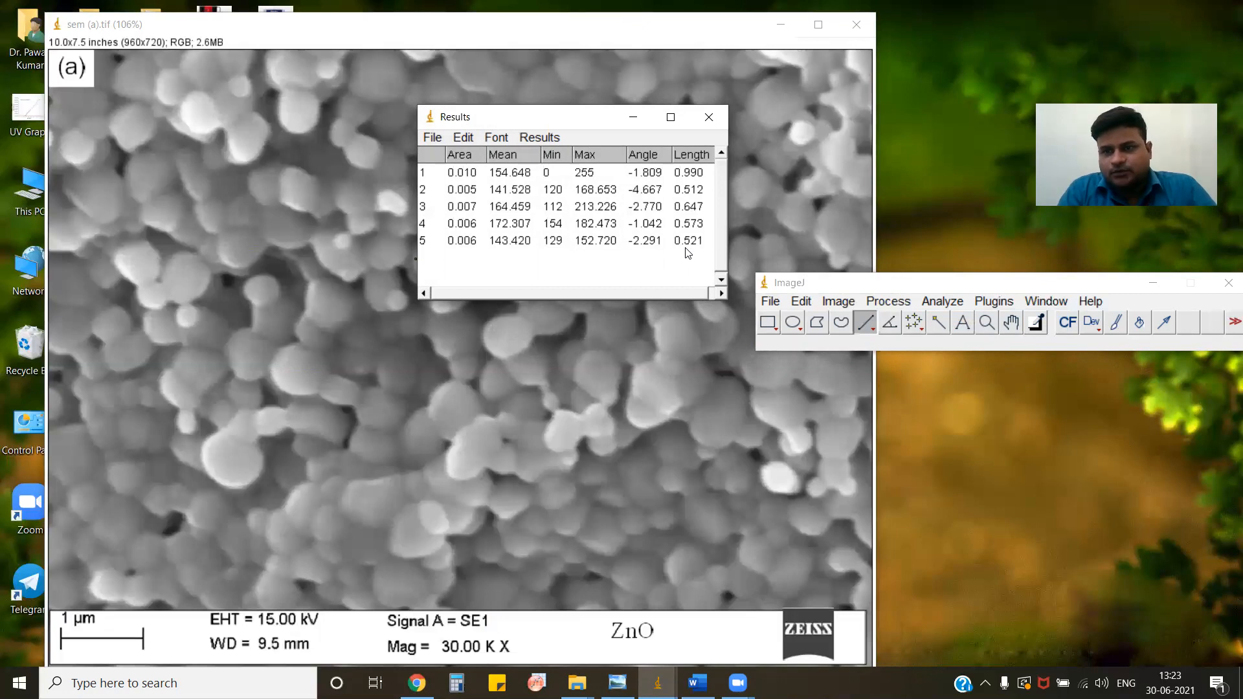
click(633, 120)
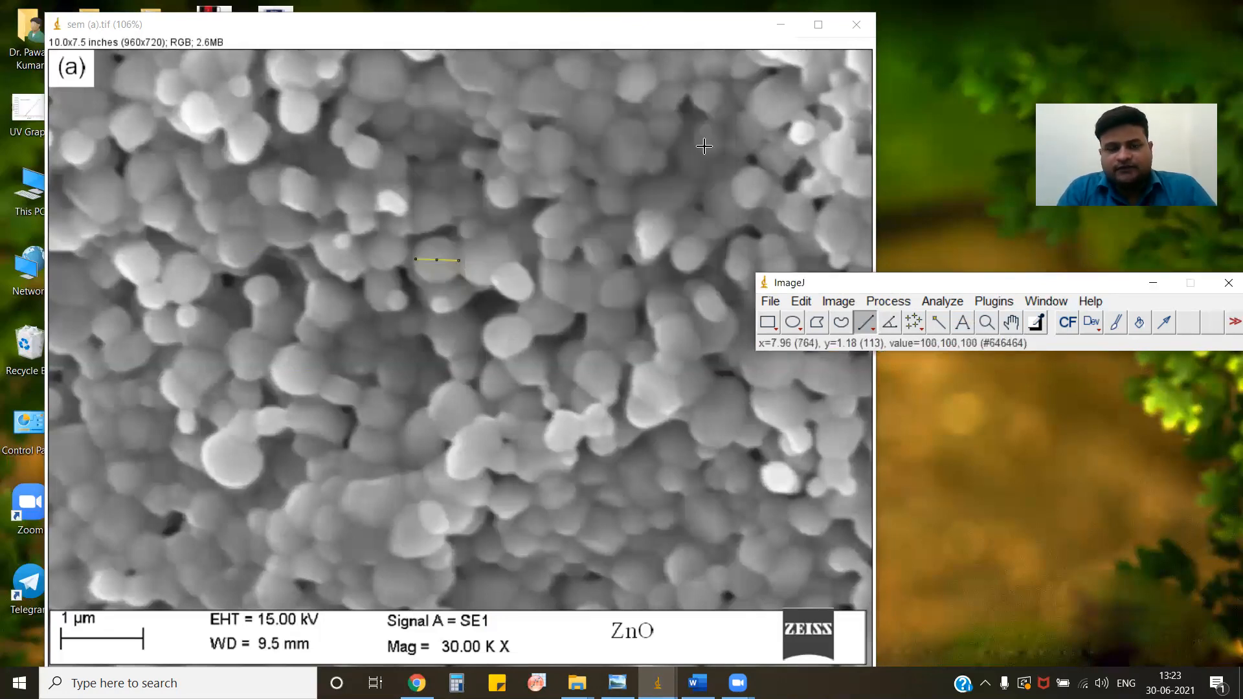